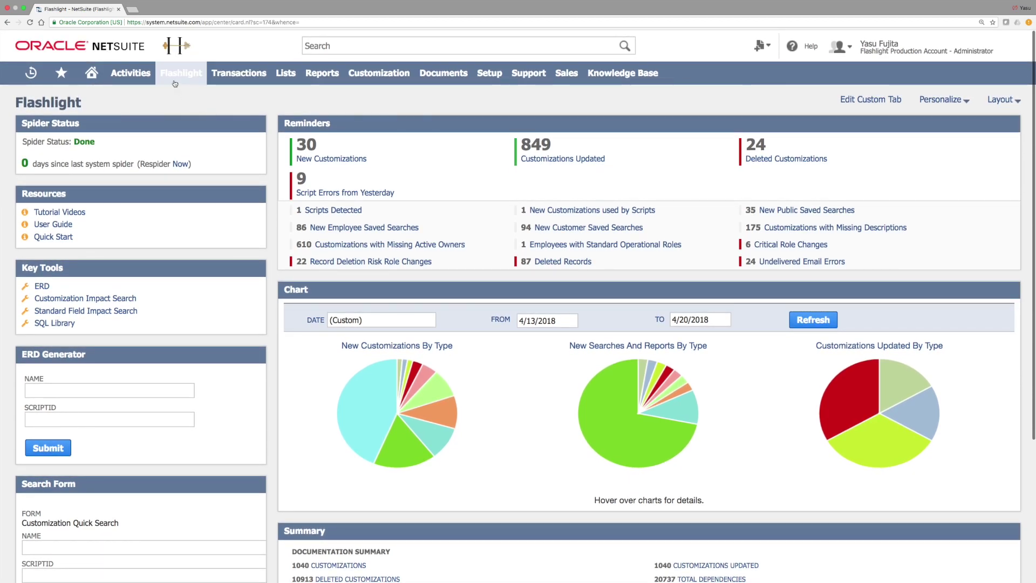
Step: Open the Flashlight Customization List in a new browser tab and switch to it
mouse_move(176, 82)
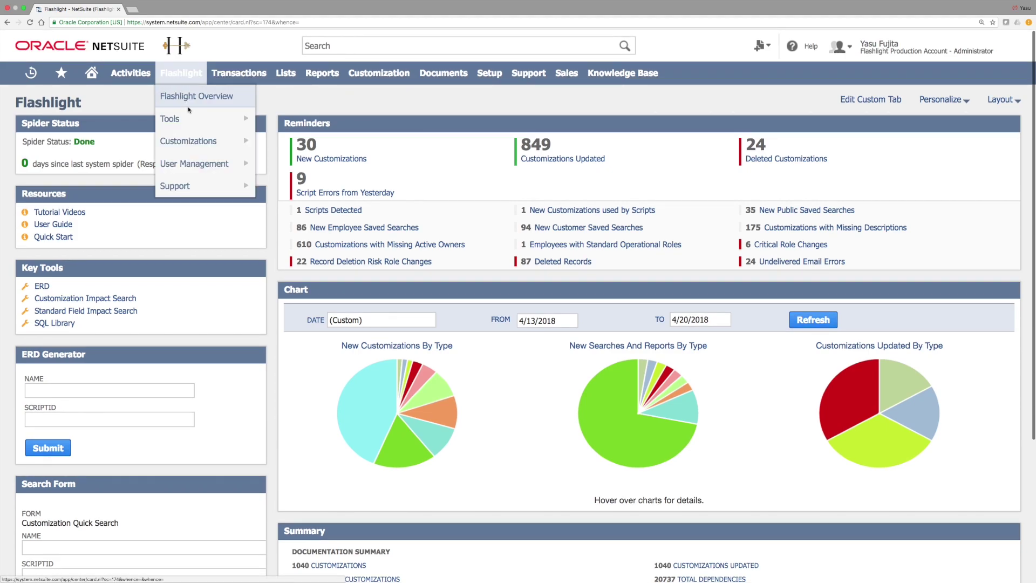
mouse_move(199, 133)
right_click(281, 141)
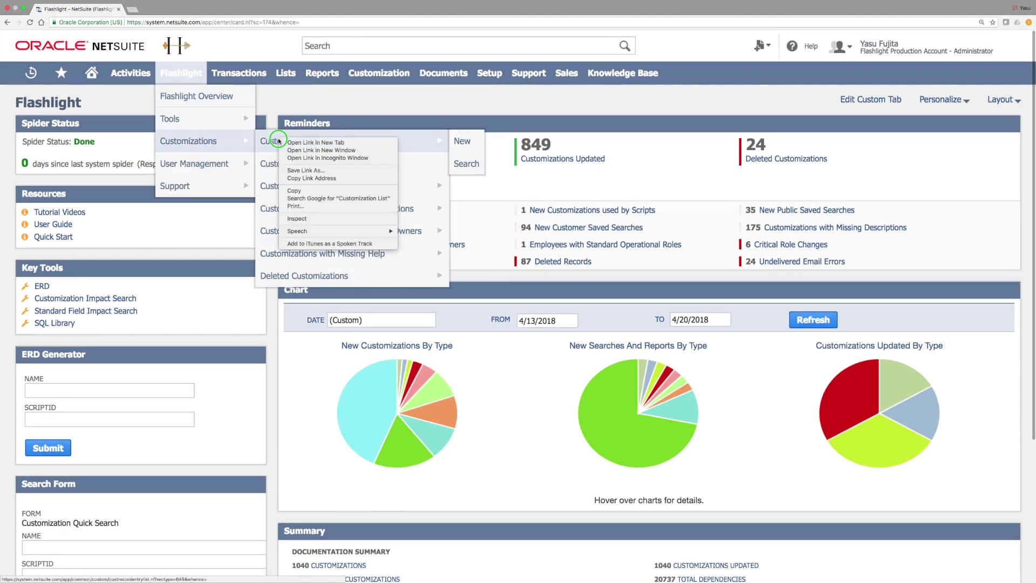
left_click(294, 144)
left_click(173, 9)
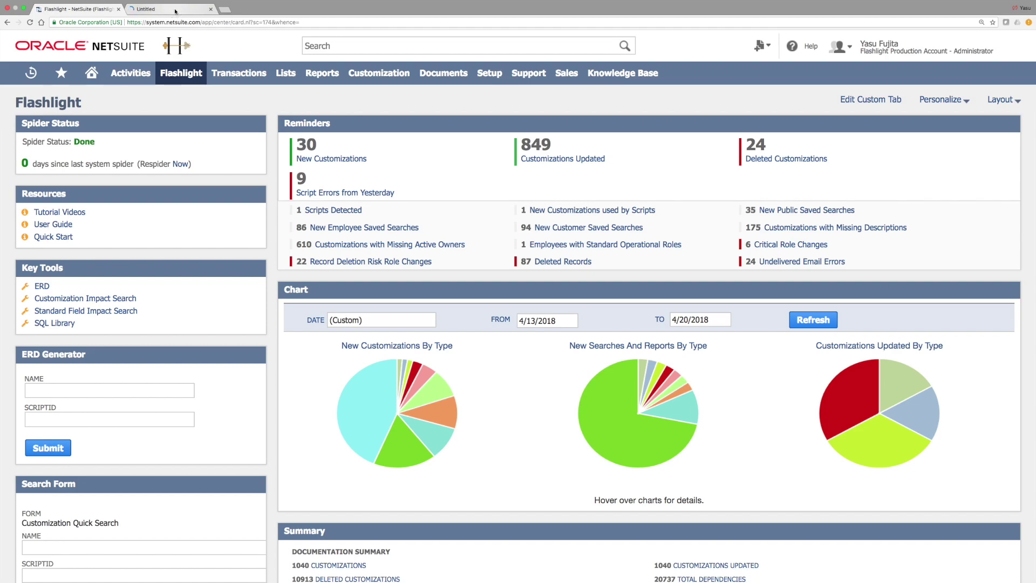
Step: Filter the Customization List by type to Body Field
left_click(267, 172)
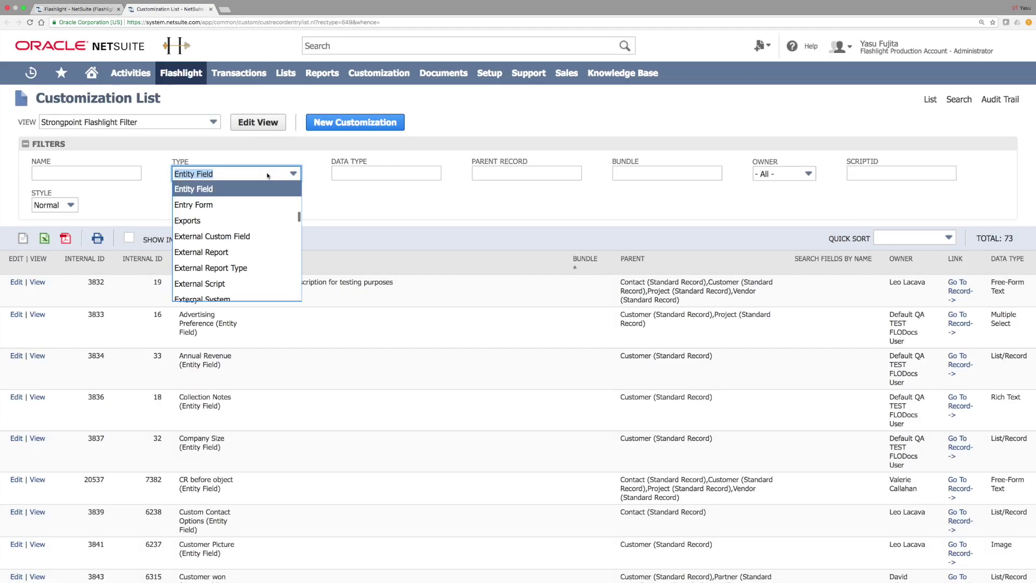
scroll(261, 232, "down", 1)
scroll(261, 232, "up", 5)
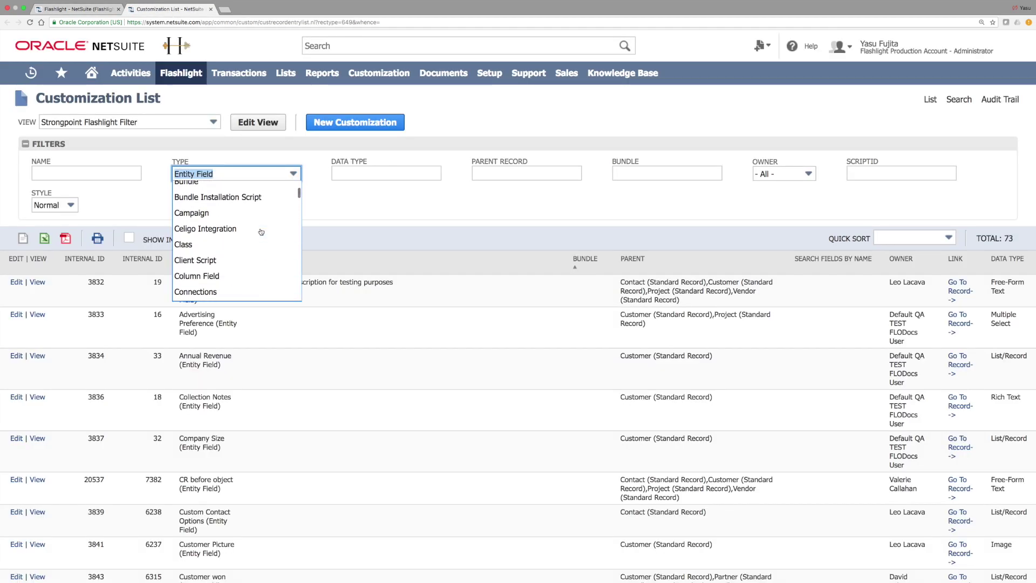
scroll(262, 232, "up", 2)
left_click(244, 204)
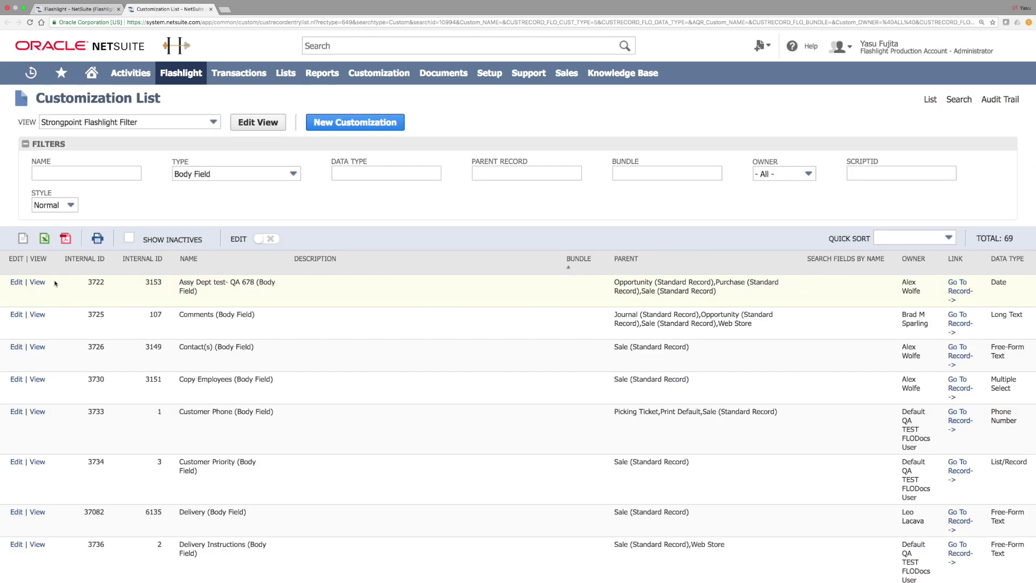
Step: Open the record of the Assy Dept test- QA 678 body field in a new browser tab
right_click(36, 283)
left_click(59, 286)
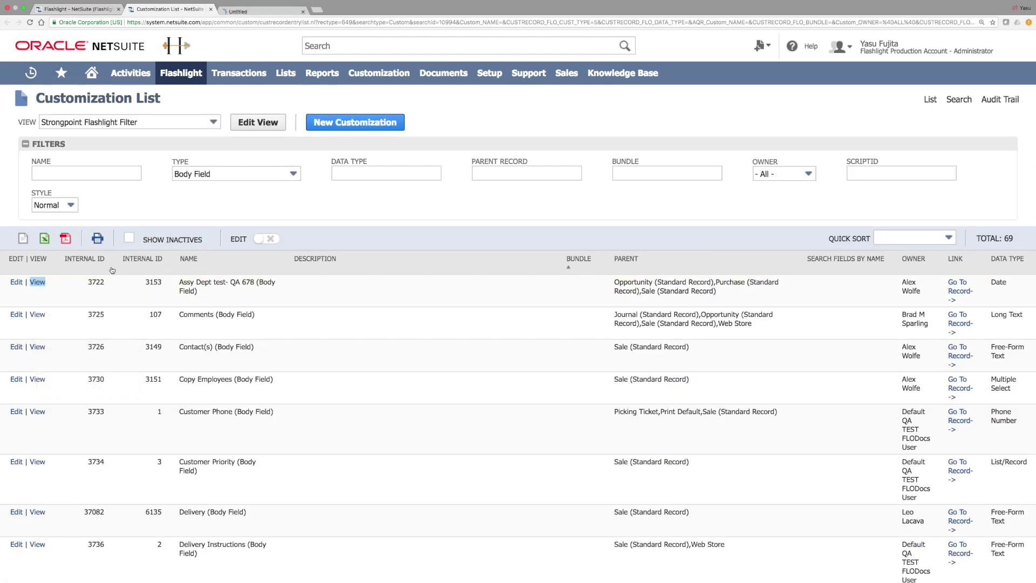
left_click(242, 9)
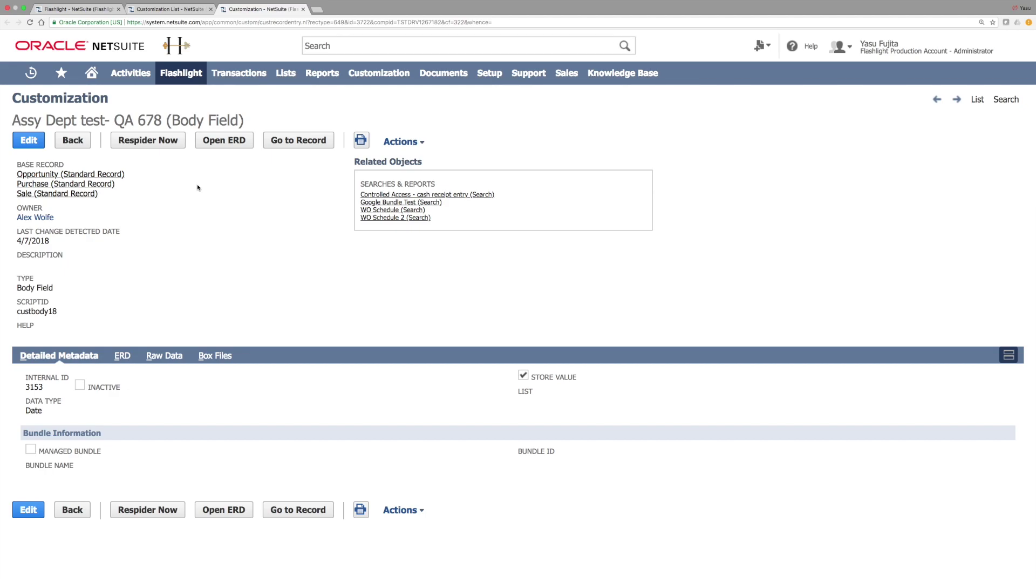
Step: Examine the body field record's last change detected date, related searches and reports, and detailed metadata
left_click_drag(51, 242, 18, 233)
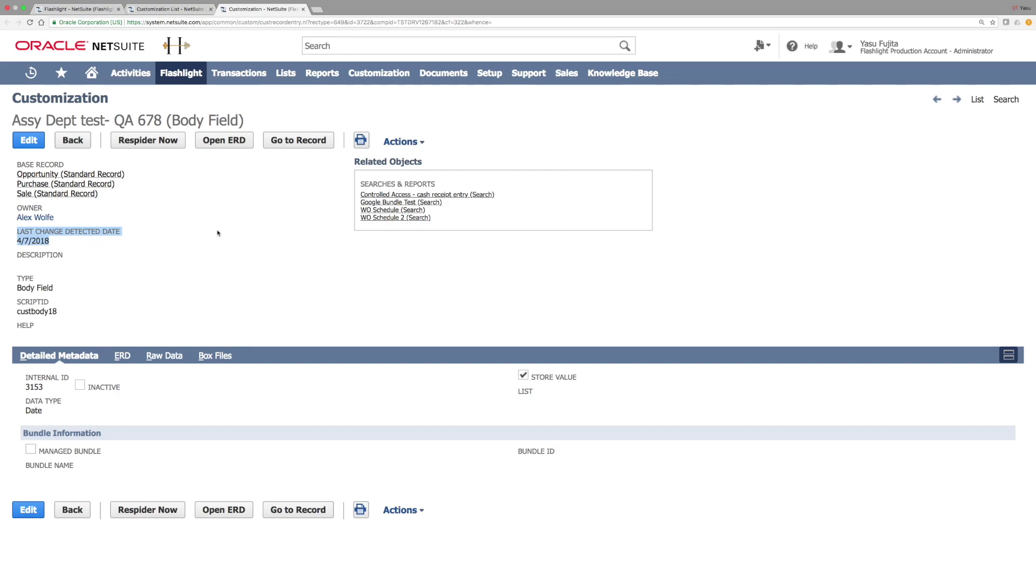
left_click_drag(431, 219, 358, 194)
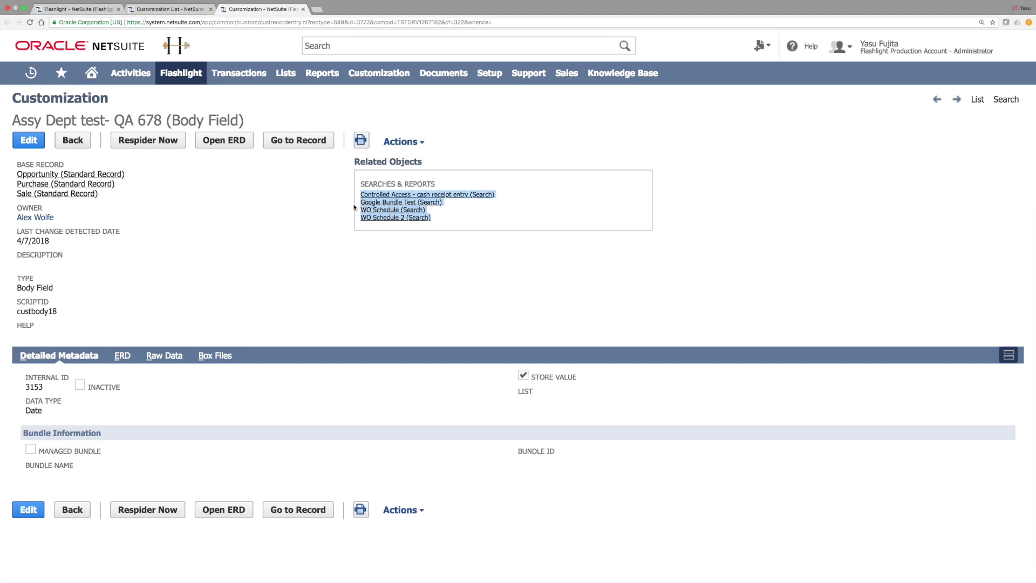
right_click(84, 360)
left_click(98, 343)
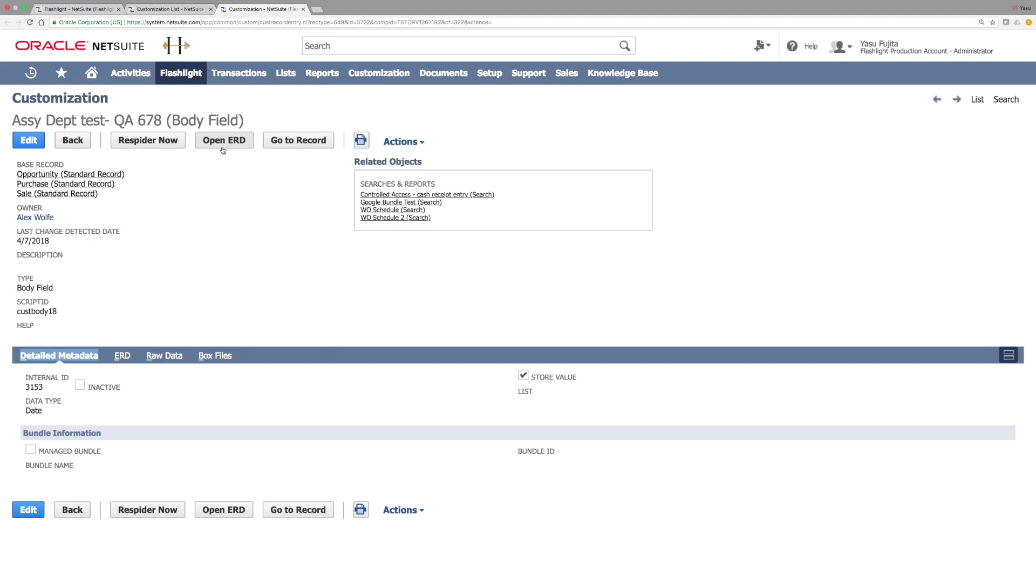
left_click(160, 141)
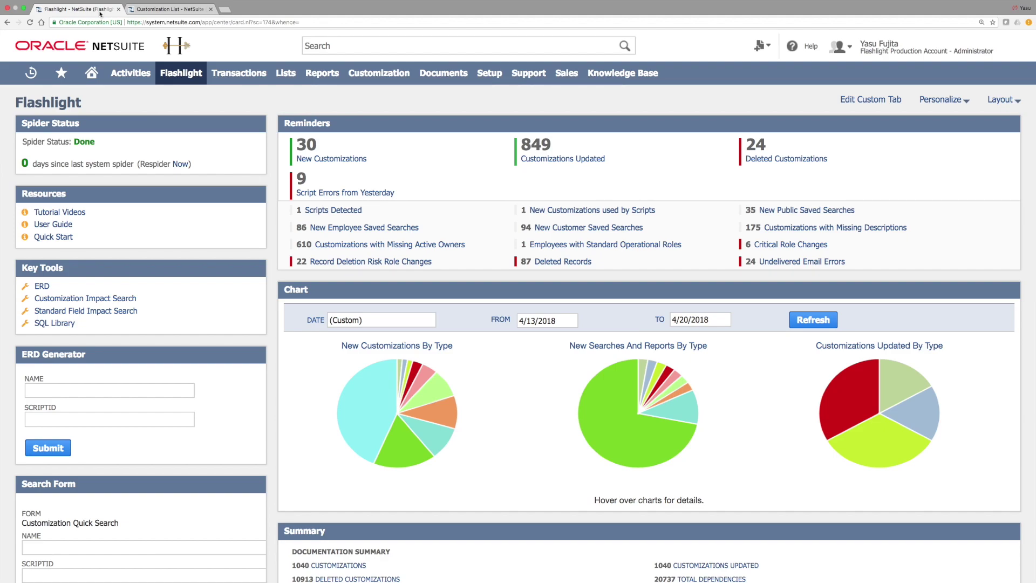
Step: Run the Customization Quick Search on the Flashlight dashboard for the name Job Skills
scroll(117, 108, "down", 5)
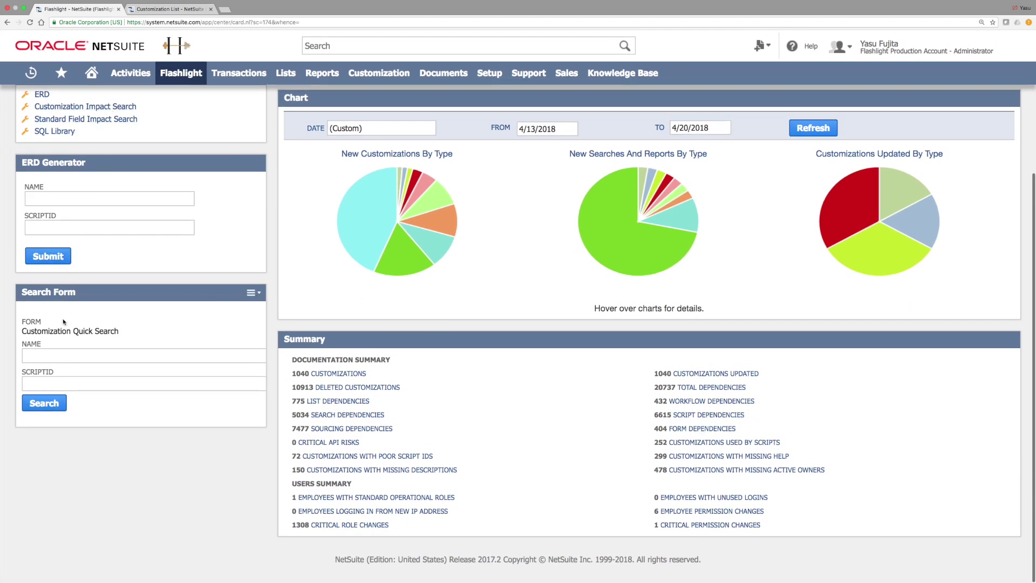
left_click(73, 355)
type("Job Skills")
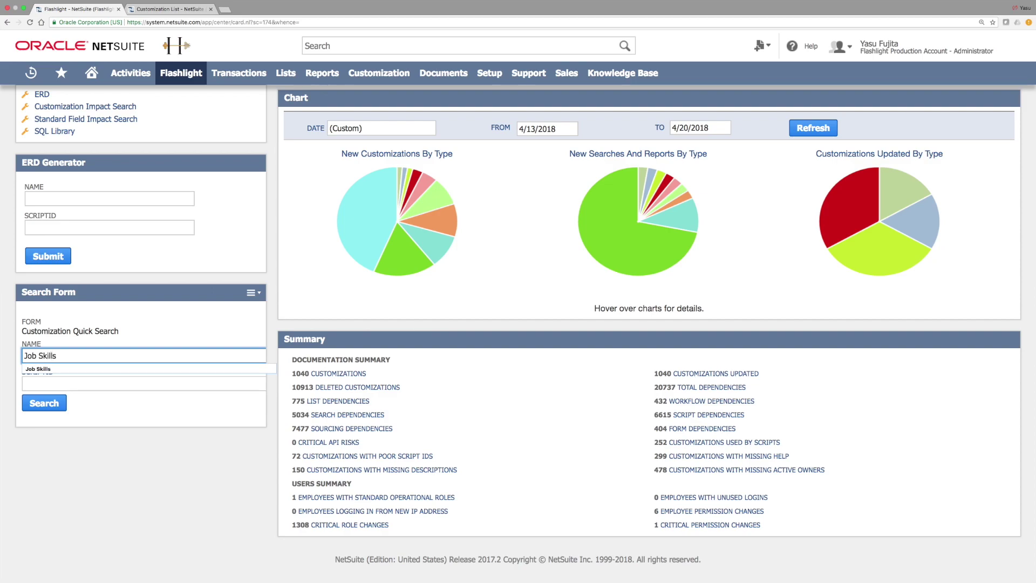
key("Return")
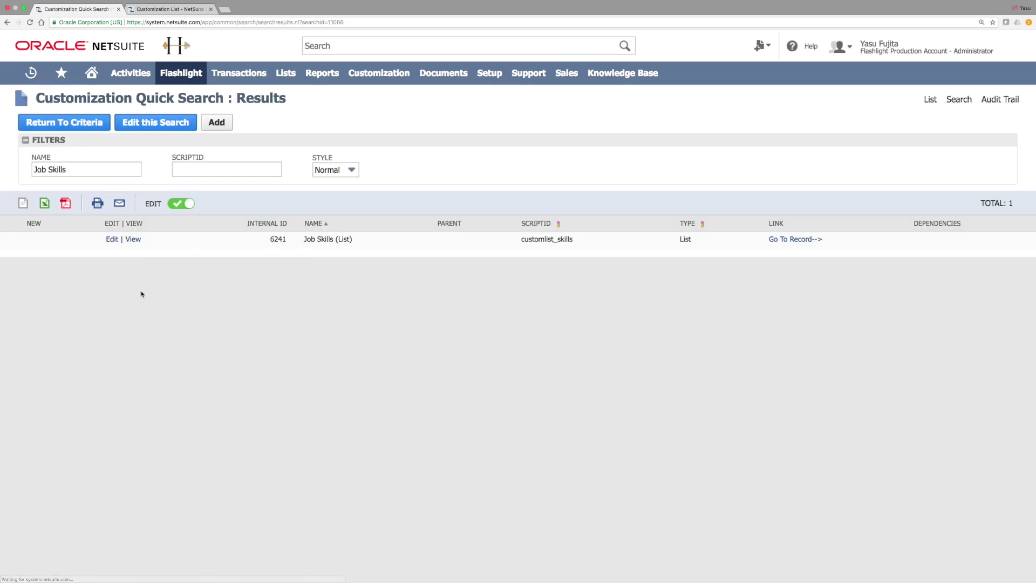
Step: Open the Job Skills list record in a new browser tab and review its related scripts
right_click(133, 239)
left_click(145, 244)
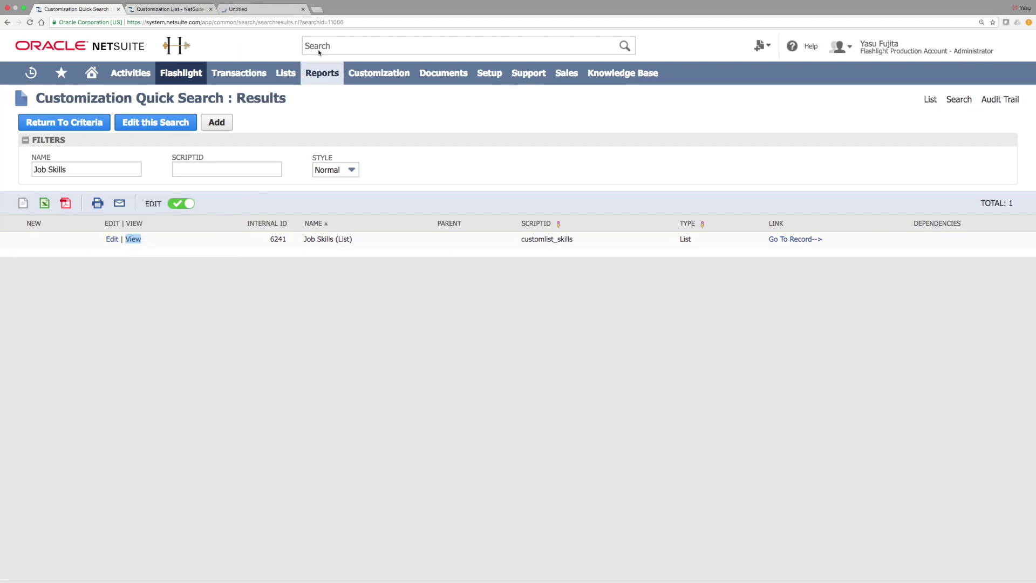
left_click(264, 10)
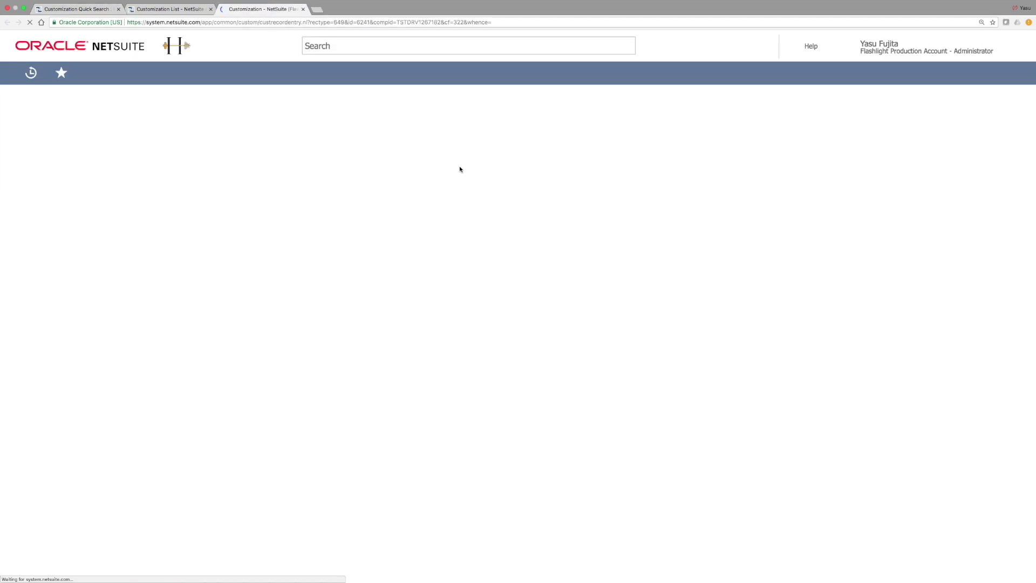
left_click_drag(414, 214, 500, 236)
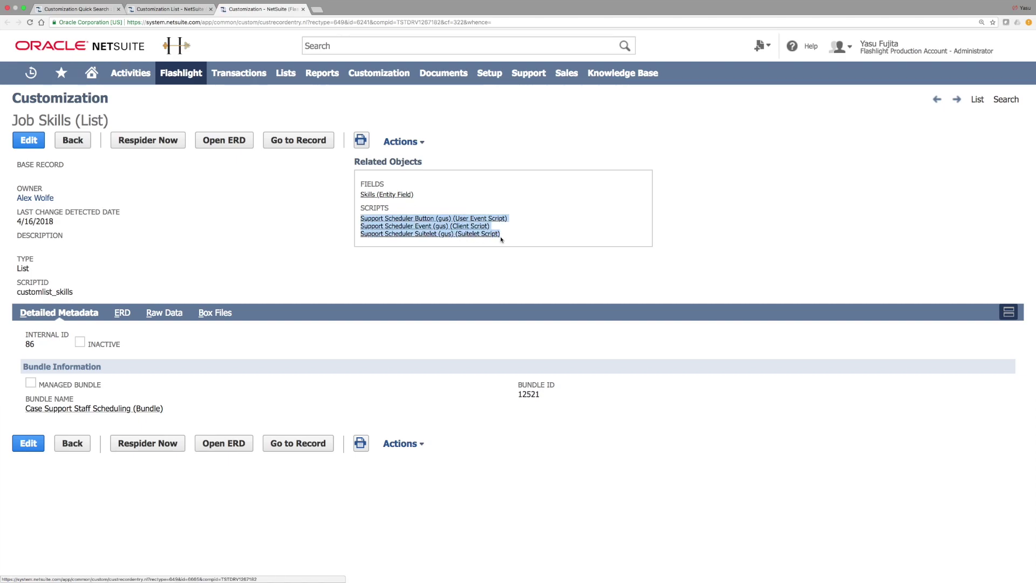
Step: Show the ERD of the Job Skills list and expand the Support Scheduler Button (gus) script to examine its connections
left_click(123, 313)
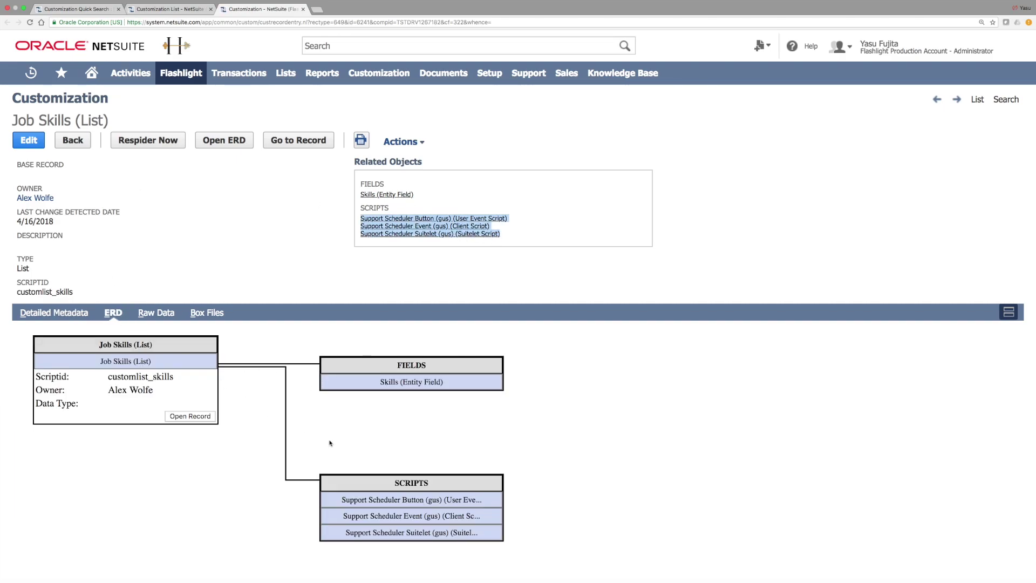
left_click(448, 502)
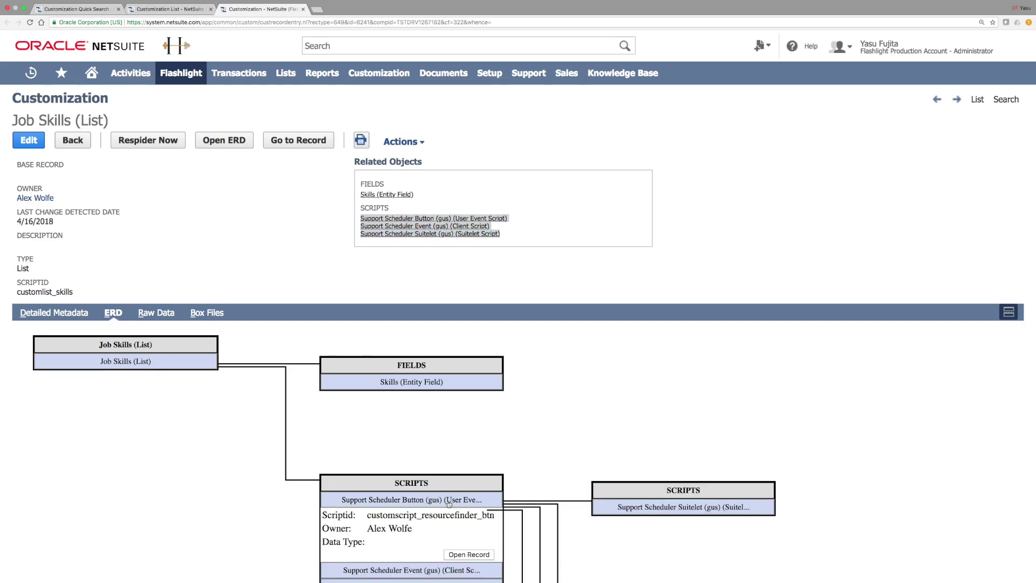
scroll(445, 486, "down", 4)
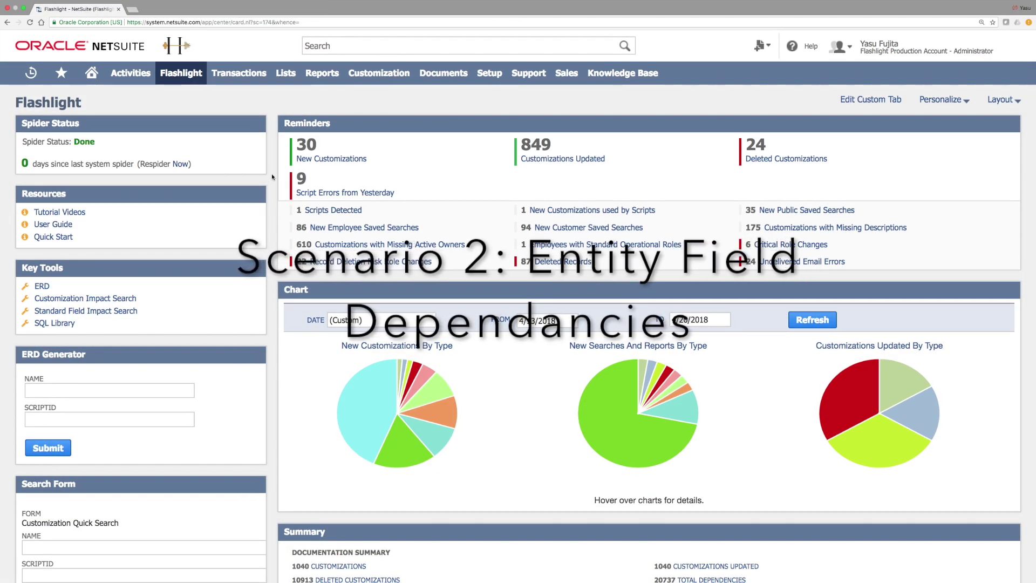
Step: Open the Customization Impact Search from the Flashlight dashboard in a new browser tab
scroll(159, 293, "down", 1)
scroll(157, 287, "up", 1)
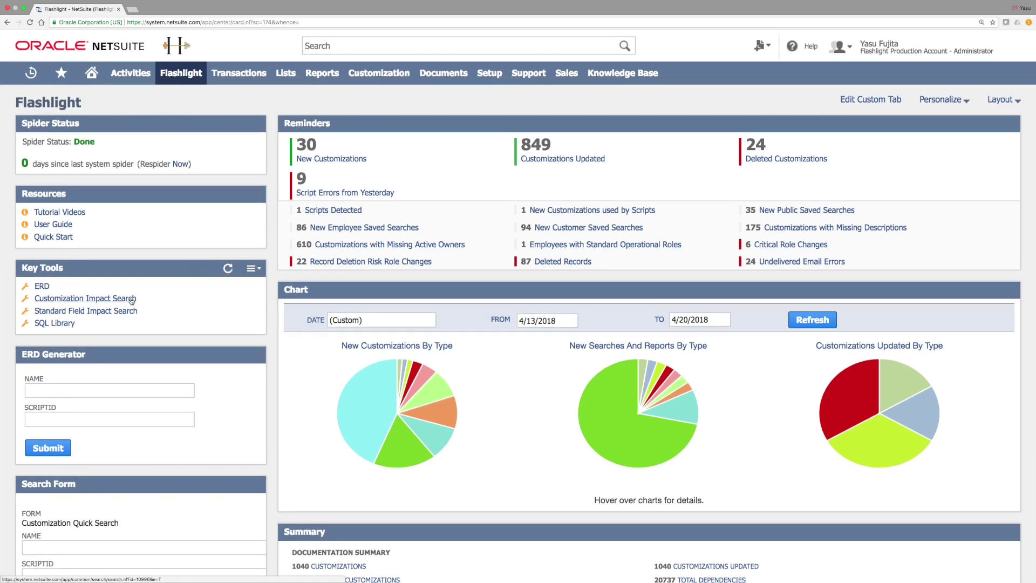
right_click(131, 301)
left_click(142, 302)
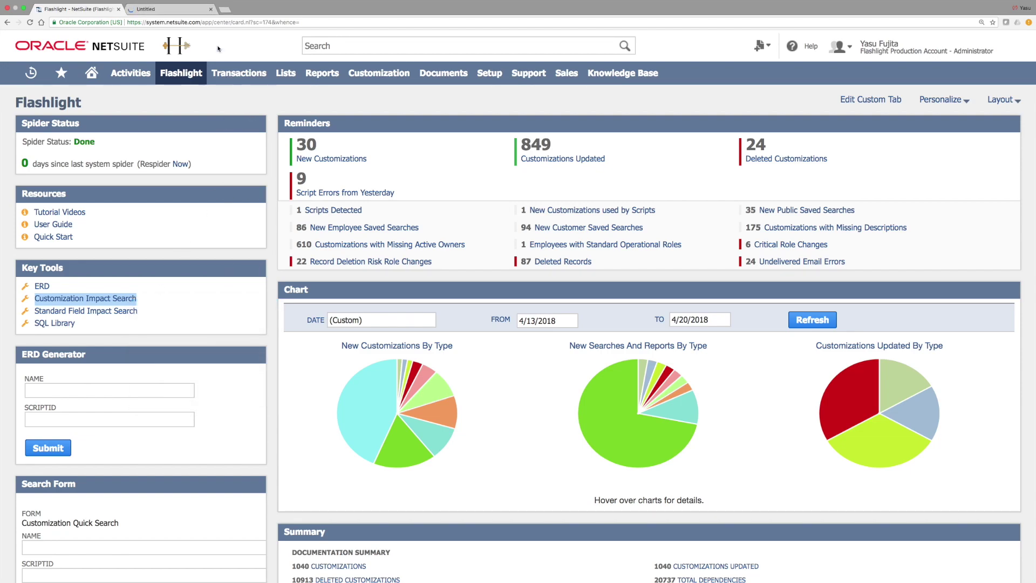
left_click(167, 9)
Step: Run the impact search for the name Collection Notes and review the searches and workflows that depend on it
left_click(110, 226)
type("Collection")
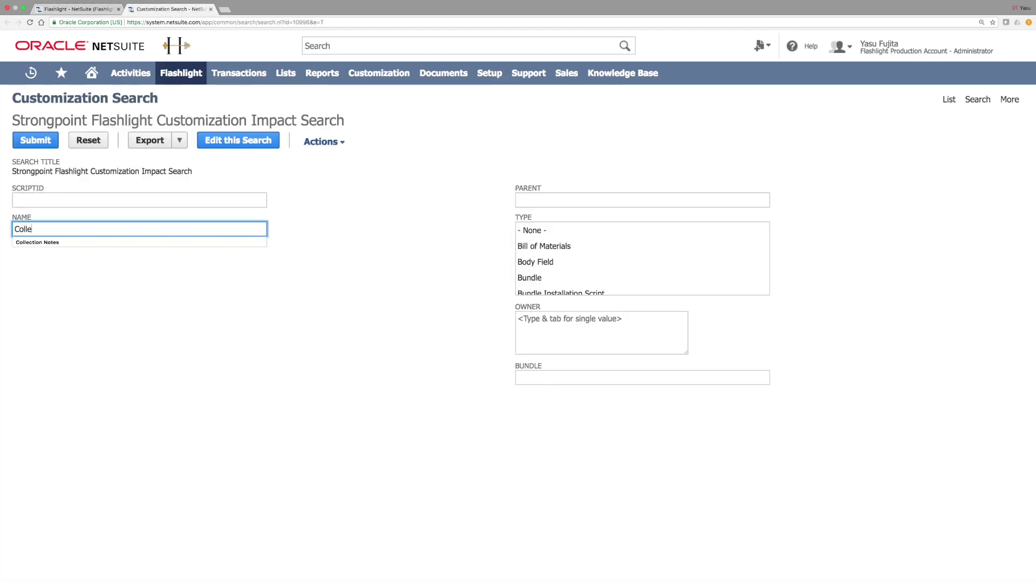
type(" Notes")
key("Return")
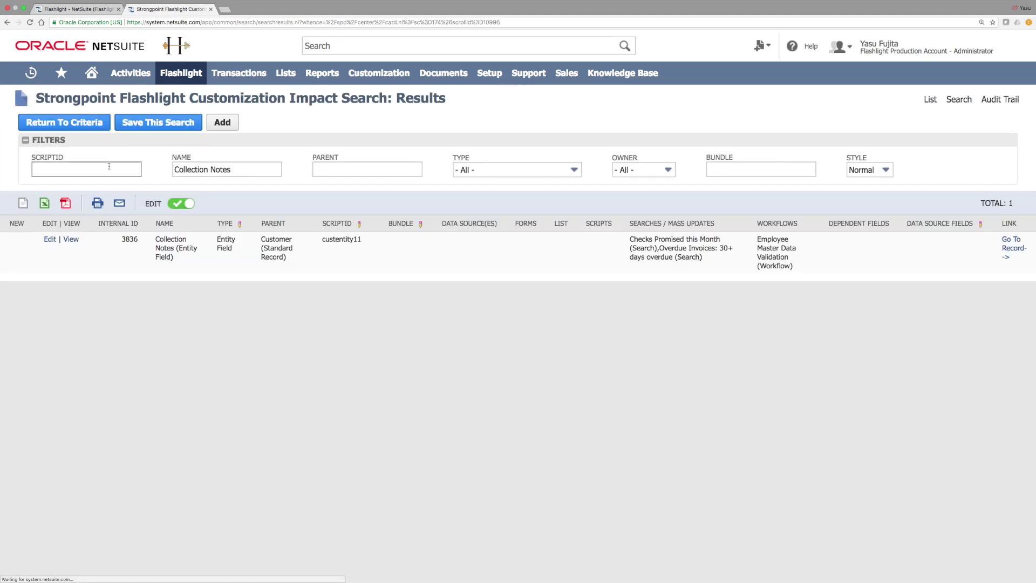
left_click_drag(629, 239, 793, 268)
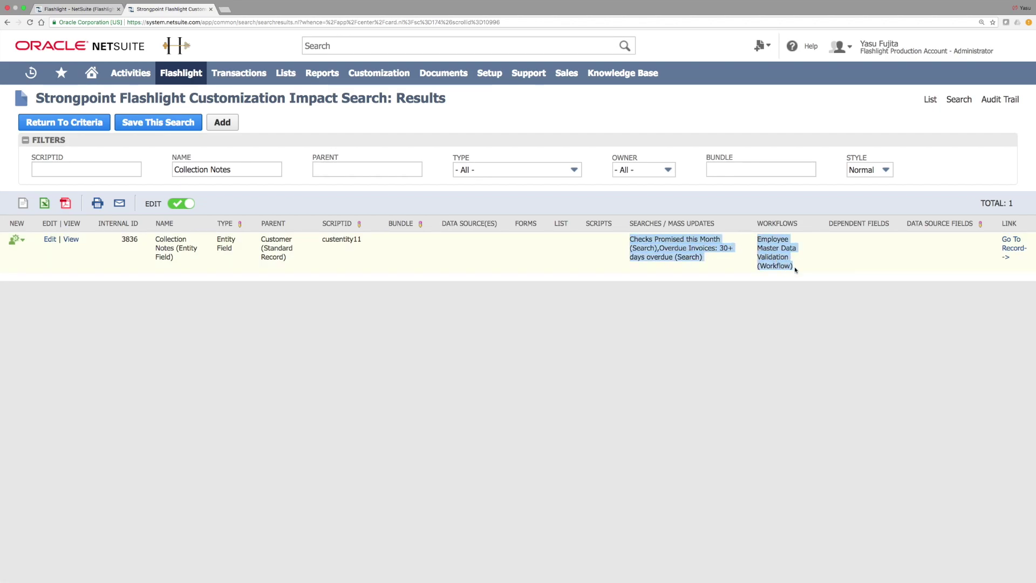
Step: Open the Collection Notes entity field record in a new browser tab
right_click(74, 240)
left_click(111, 244)
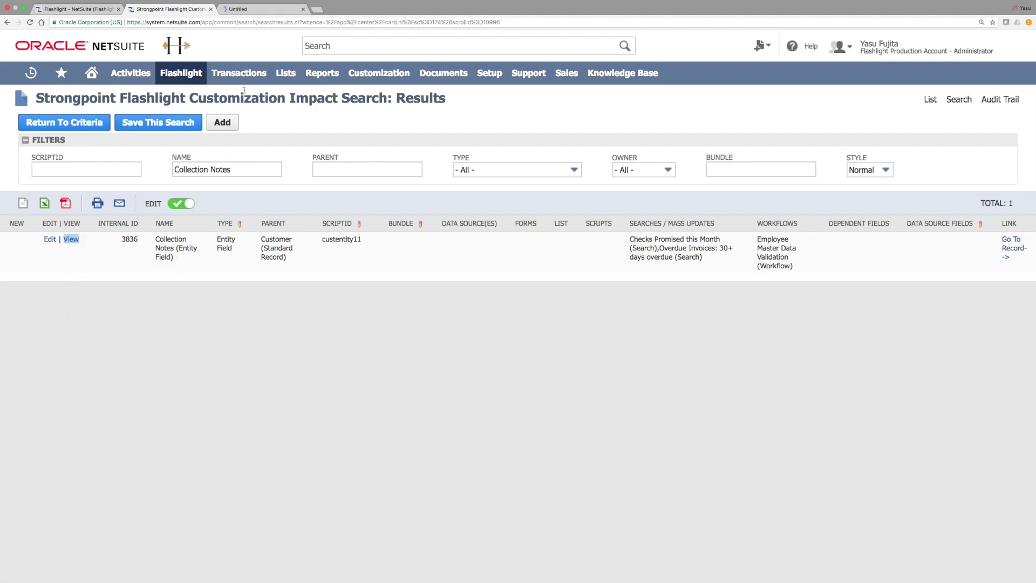
left_click(254, 9)
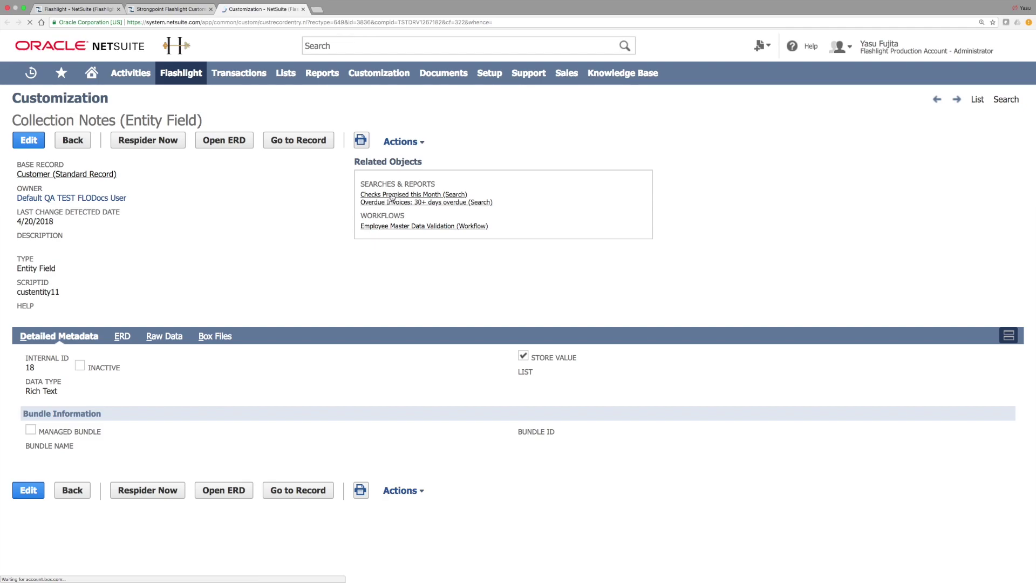
Step: Open the related Checks Promised this Month search in a new browser tab and examine its search filters and fields
right_click(391, 195)
left_click(428, 198)
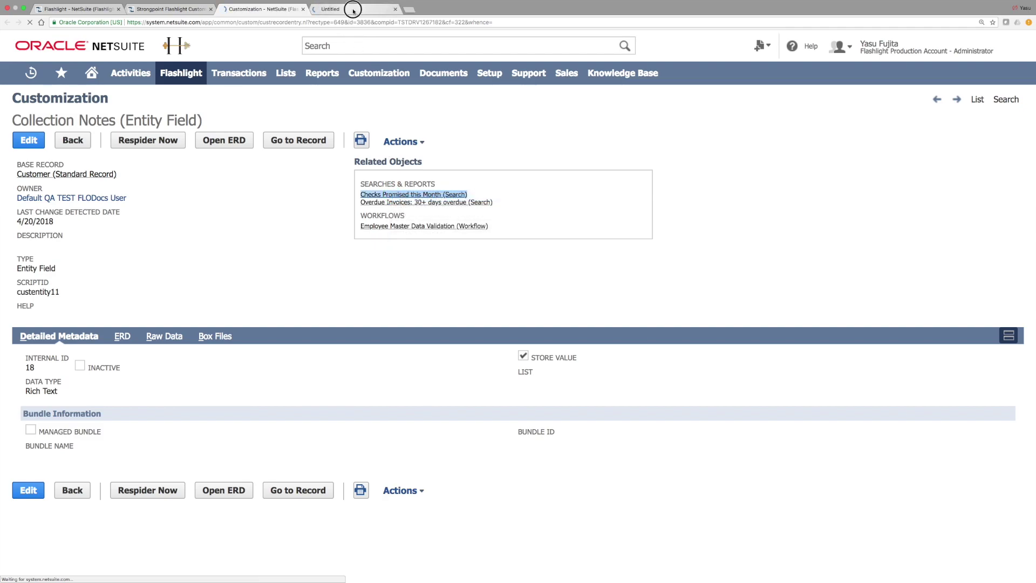
left_click(350, 9)
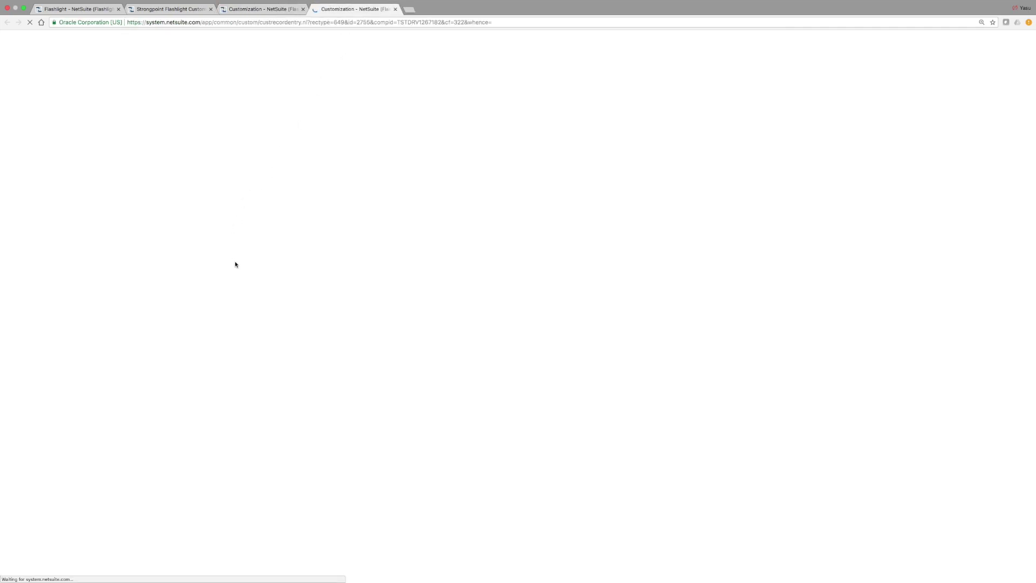
left_click_drag(413, 438, 352, 336)
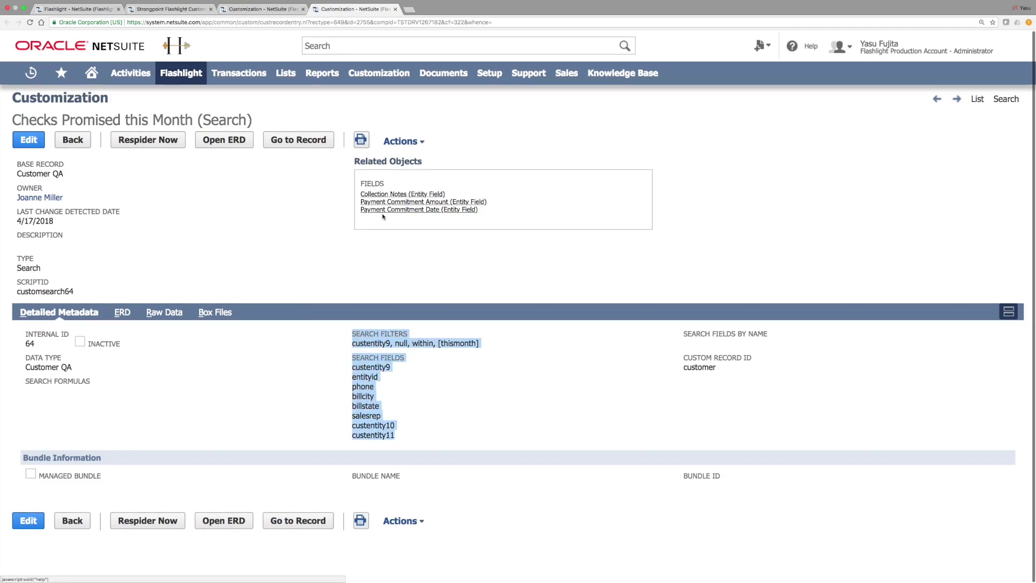
Step: Return to the Collection Notes record, open its related Employee Master Data Validation workflow in a new browser tab, and examine the workflow's details
left_click(229, 9)
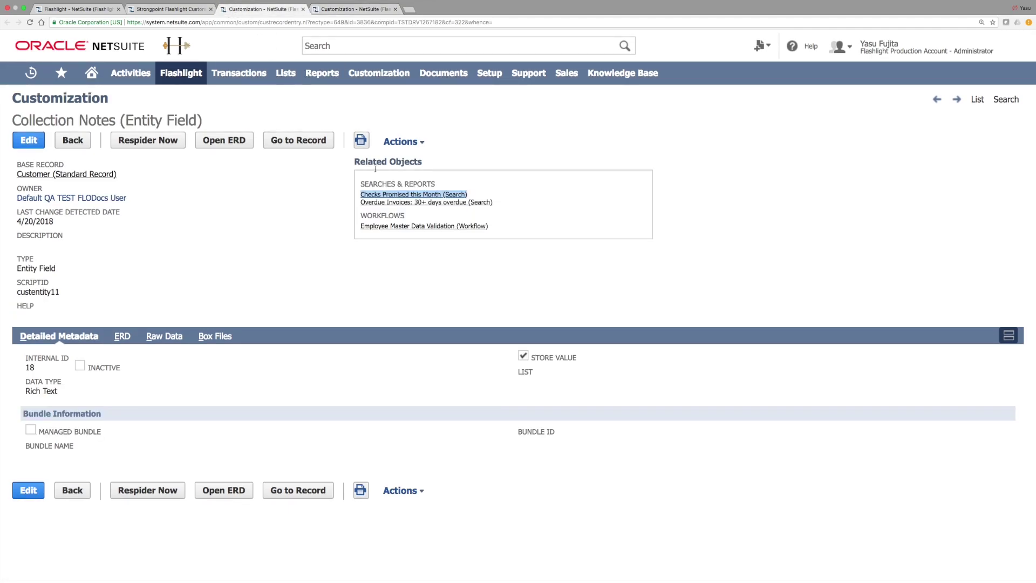
right_click(397, 225)
left_click(435, 231)
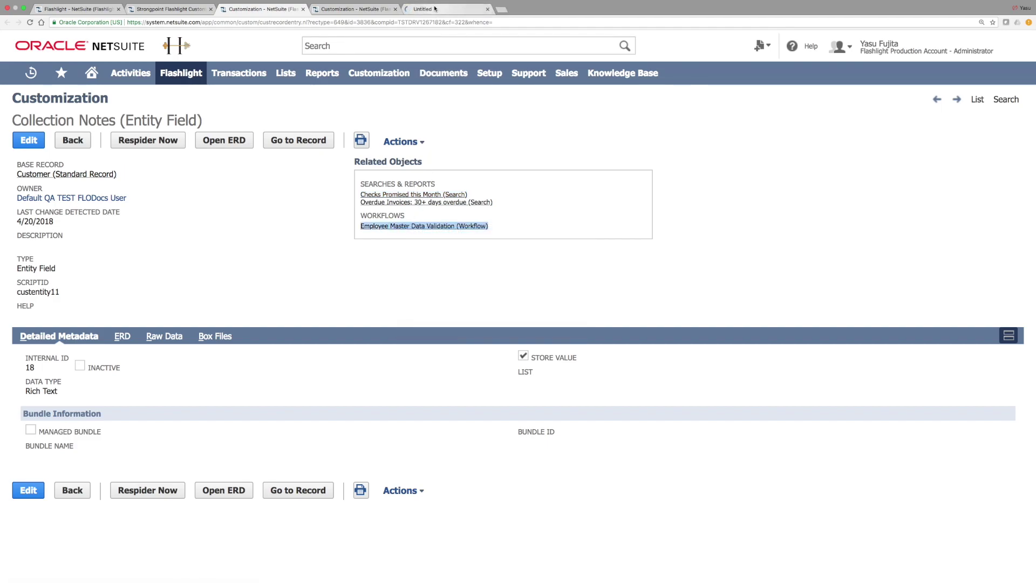
left_click(432, 10)
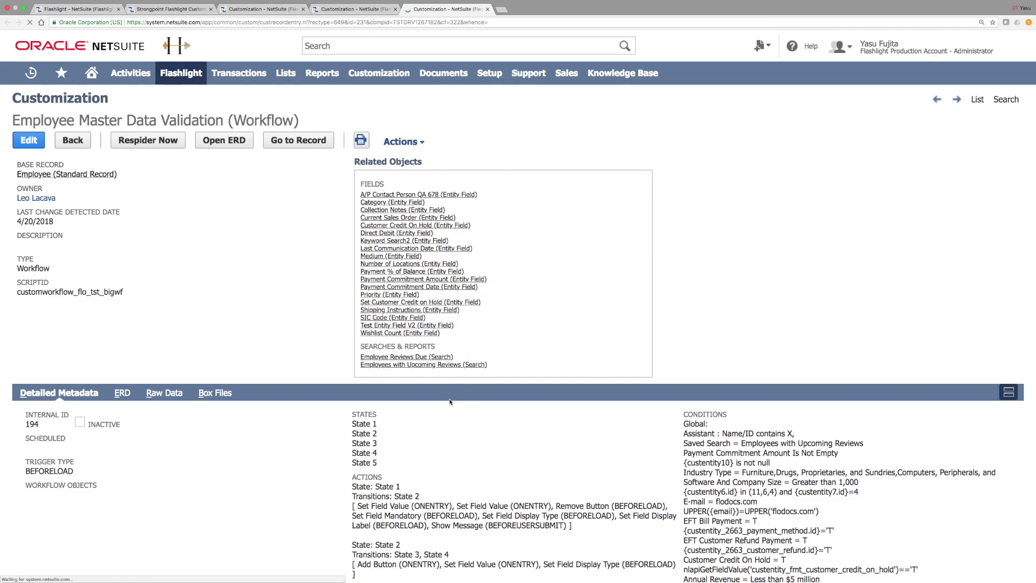
scroll(450, 401, "down", 8)
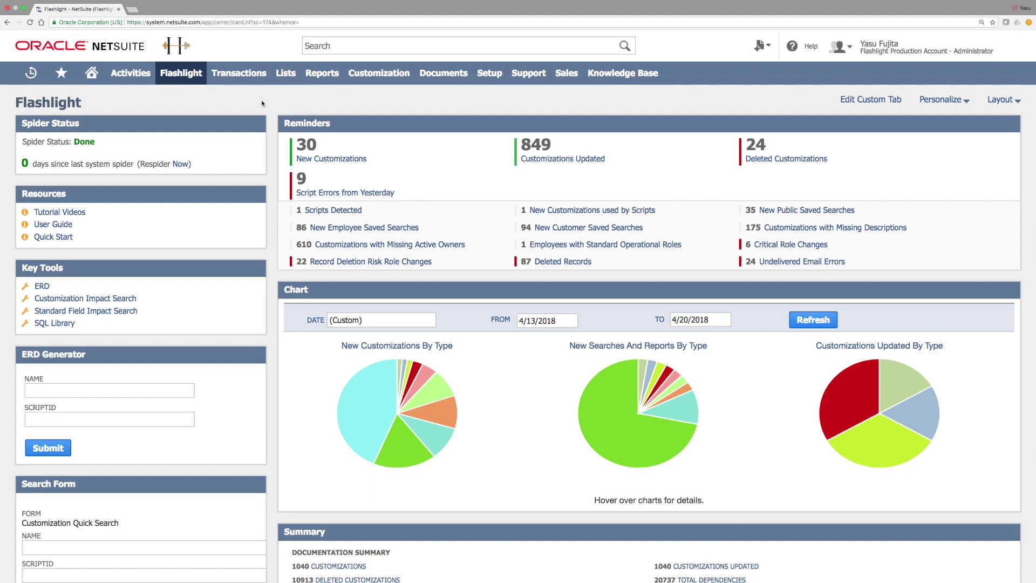
Step: Open the Standard Field Impact Search in a new browser tab and run it for the standard field script ID entitystatus
right_click(131, 313)
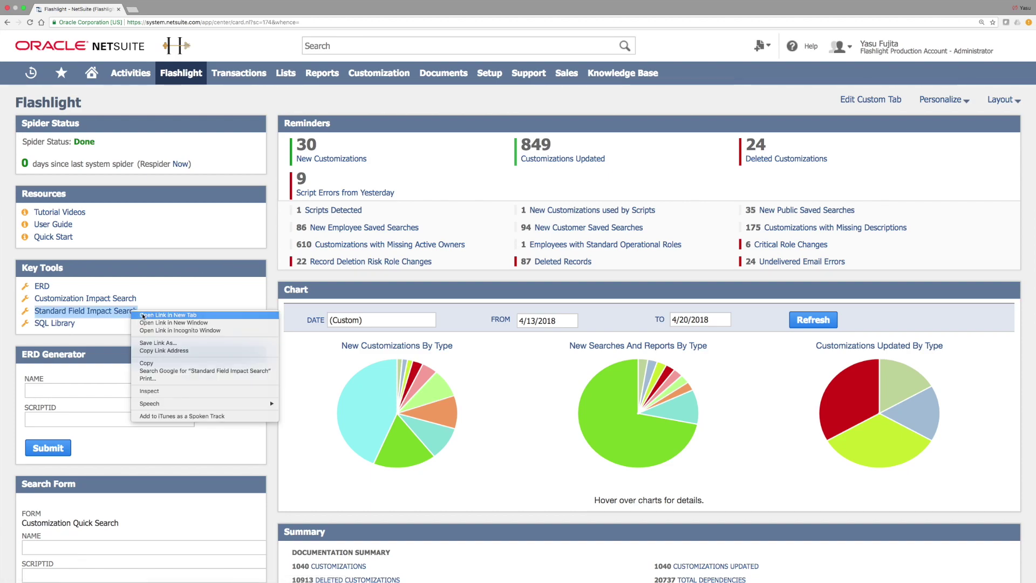
left_click(143, 315)
left_click(172, 11)
left_click(104, 185)
type("en")
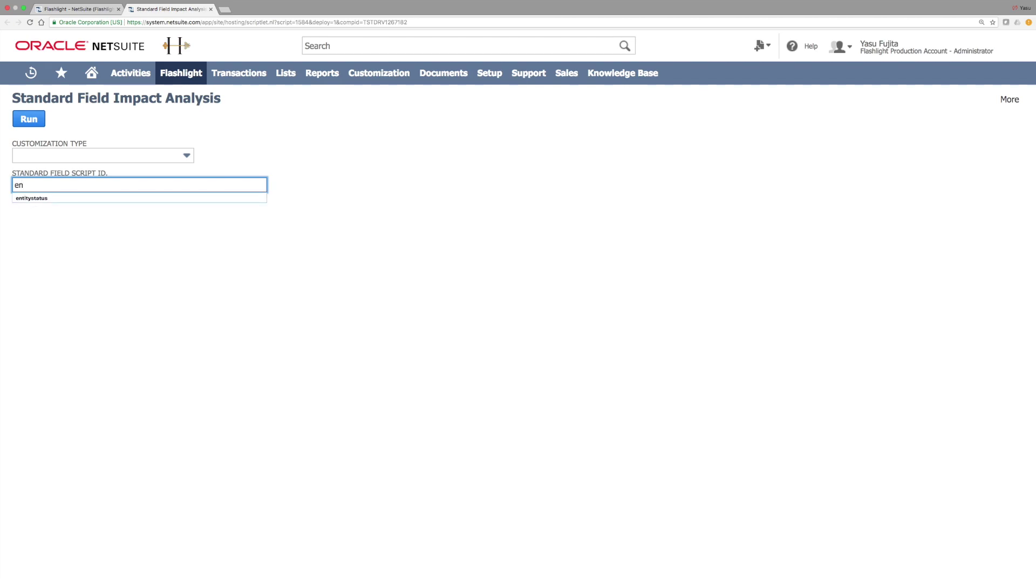
left_click(104, 199)
left_click(37, 124)
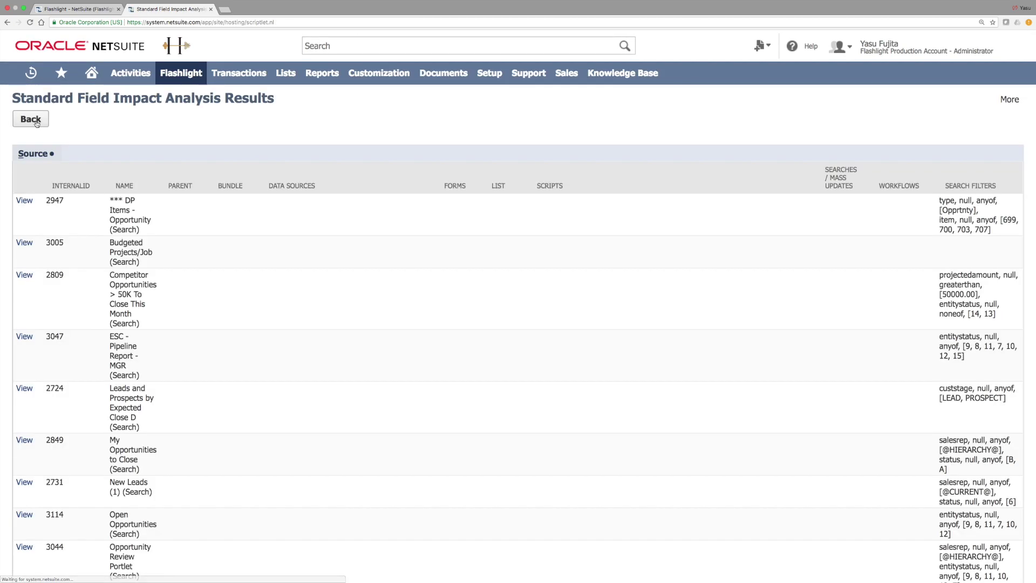
Step: Open the SocialData library script file's record from the impact results in a new browser tab and examine its dependencies and metadata
scroll(98, 239, "down", 5)
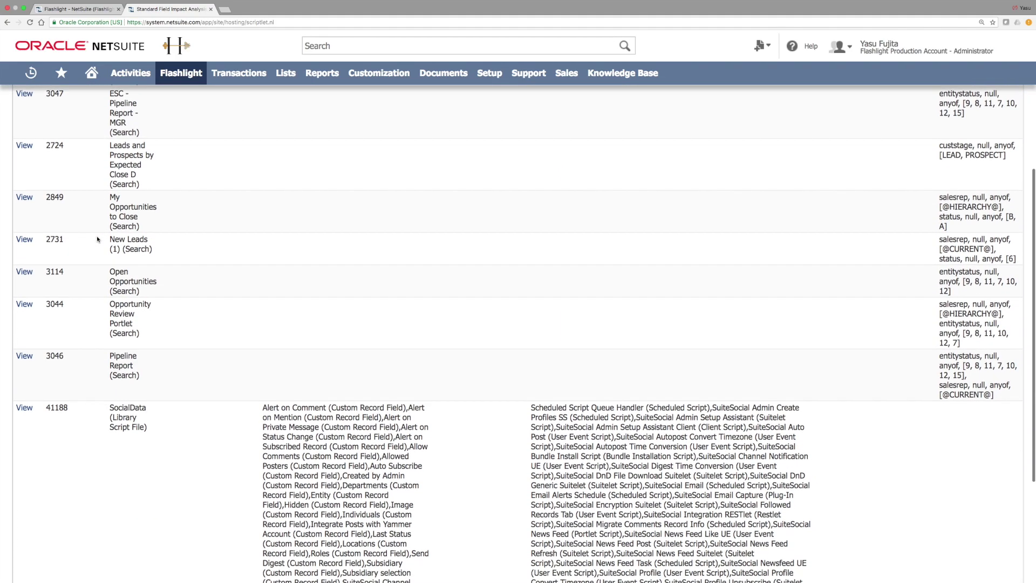
right_click(24, 360)
left_click(48, 373)
left_click(252, 9)
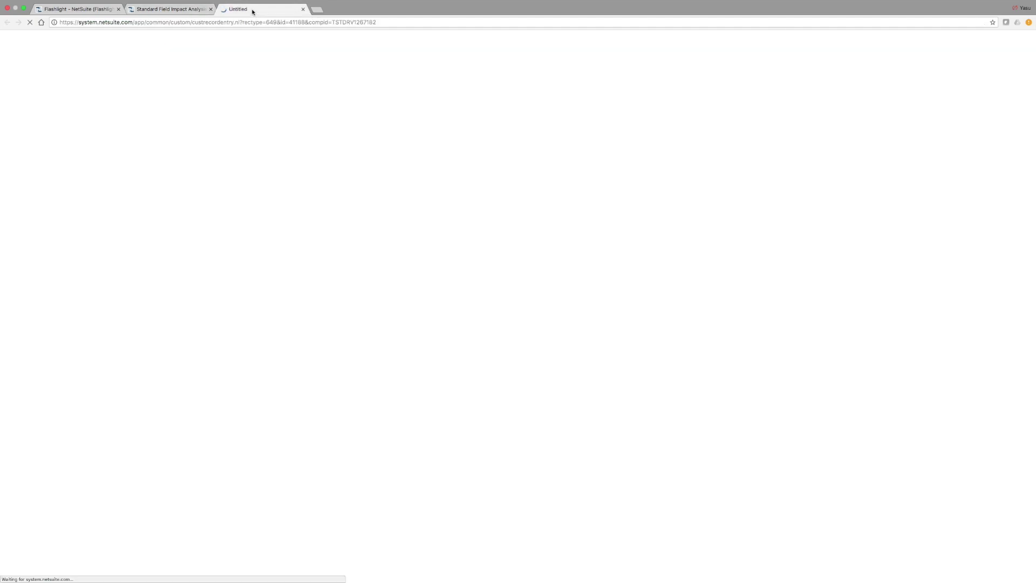
scroll(282, 312, "down", 5)
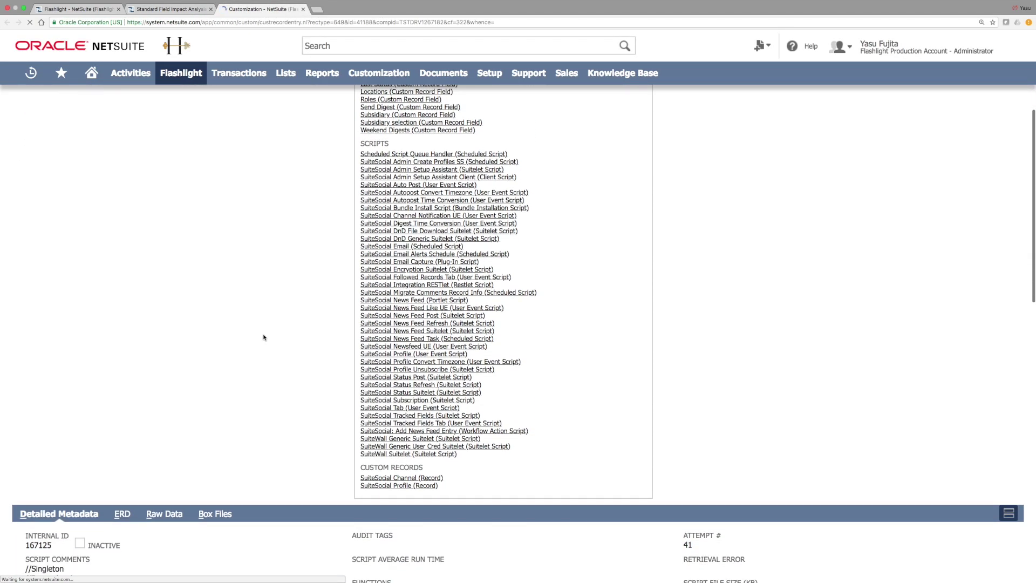
scroll(263, 337, "down", 15)
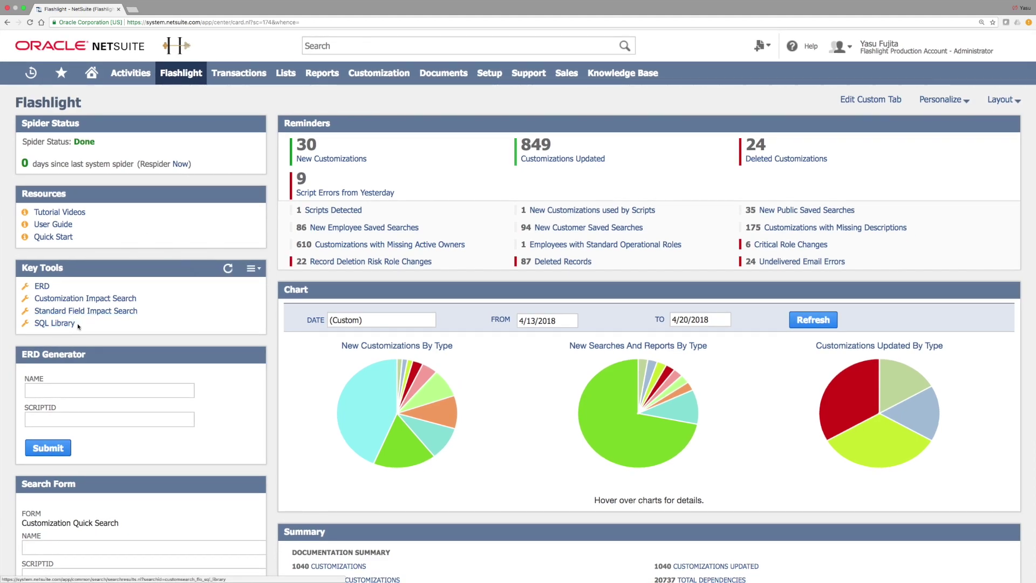
Step: Open the SQL Library in a new browser tab and look through the listed searches' formulas
left_click_drag(75, 323, 26, 323)
left_click(26, 323)
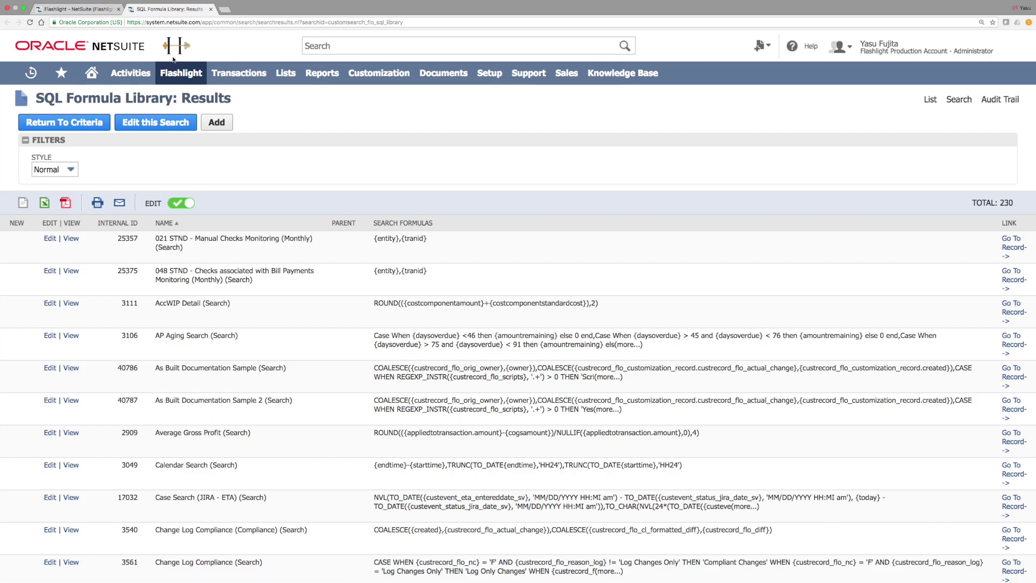
scroll(415, 319, "down", 3)
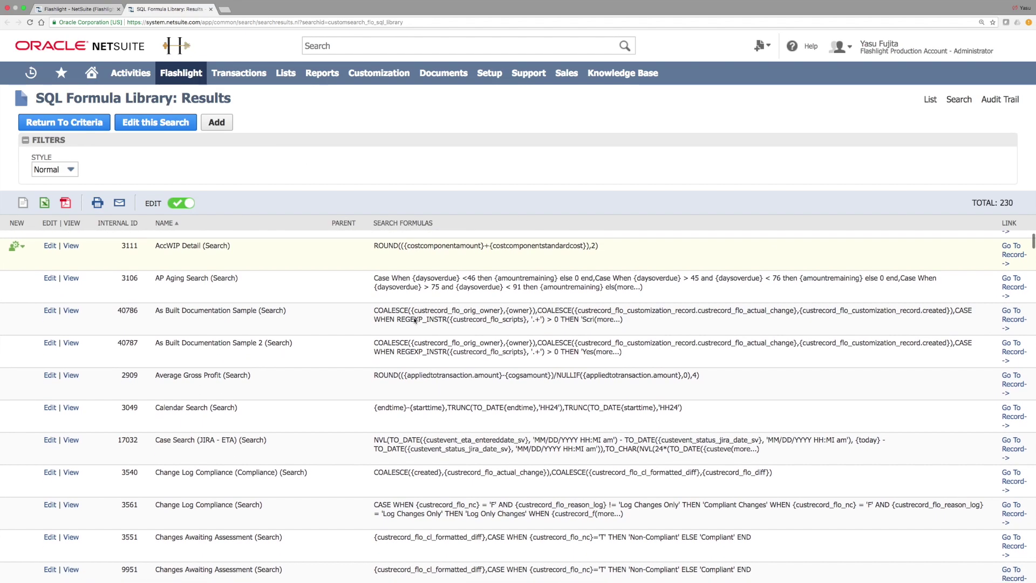